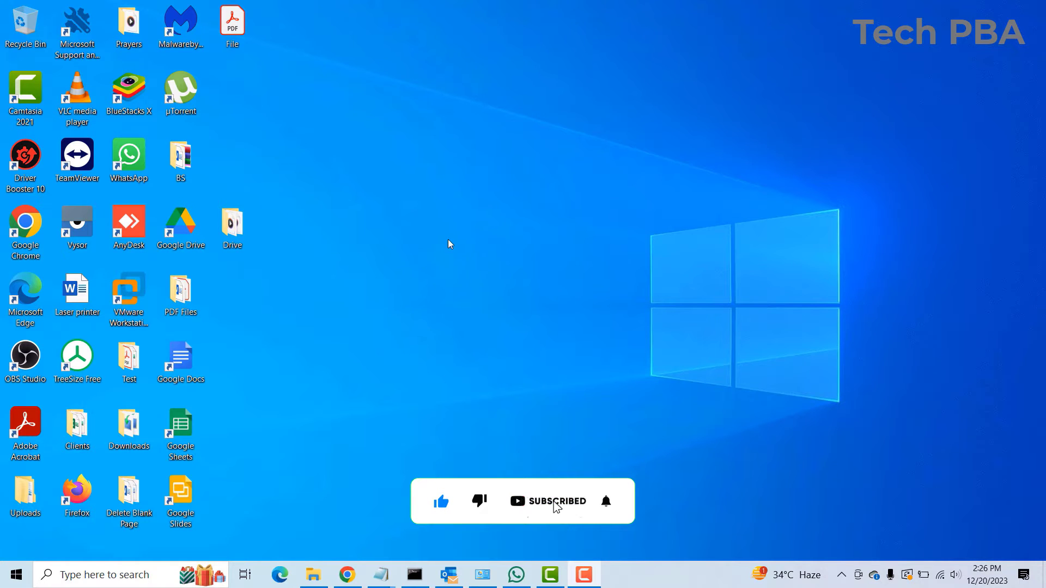
# Step: Launch Chrome and load account.microsoft.com from the address bar suggestion
pyautogui.click(347, 576)
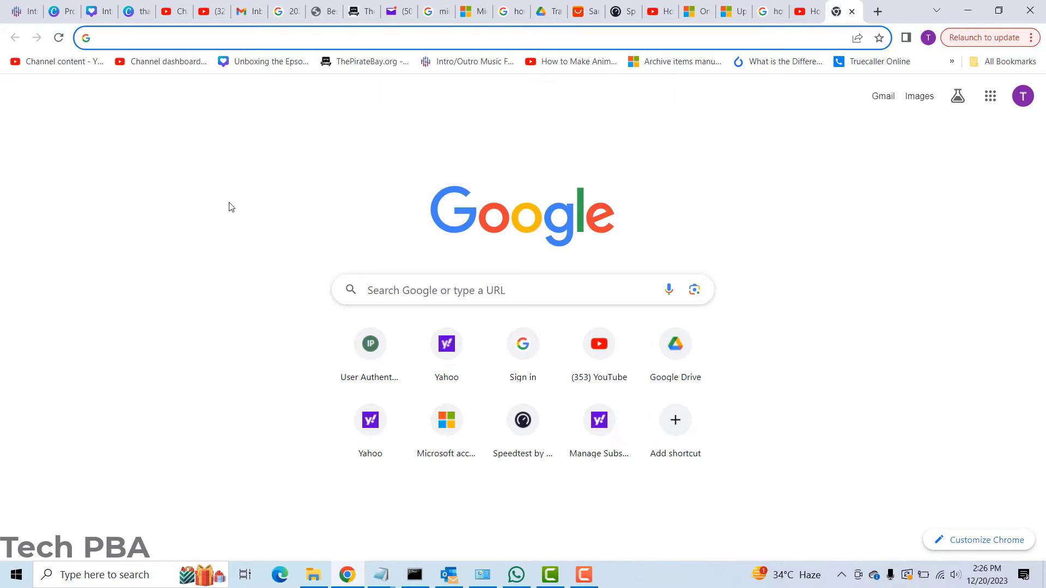
pyautogui.click(150, 39)
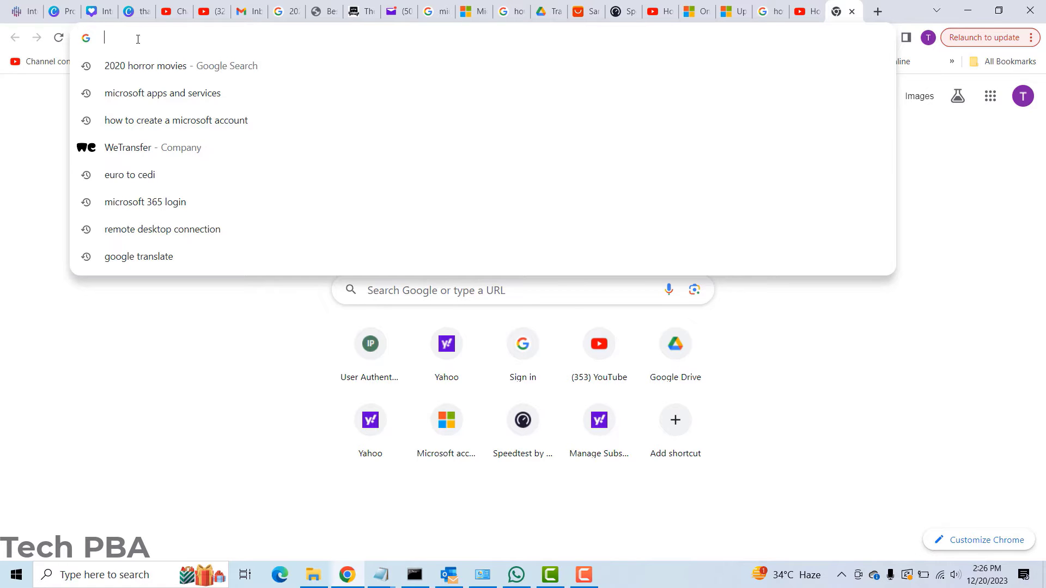
pyautogui.write('accoun')
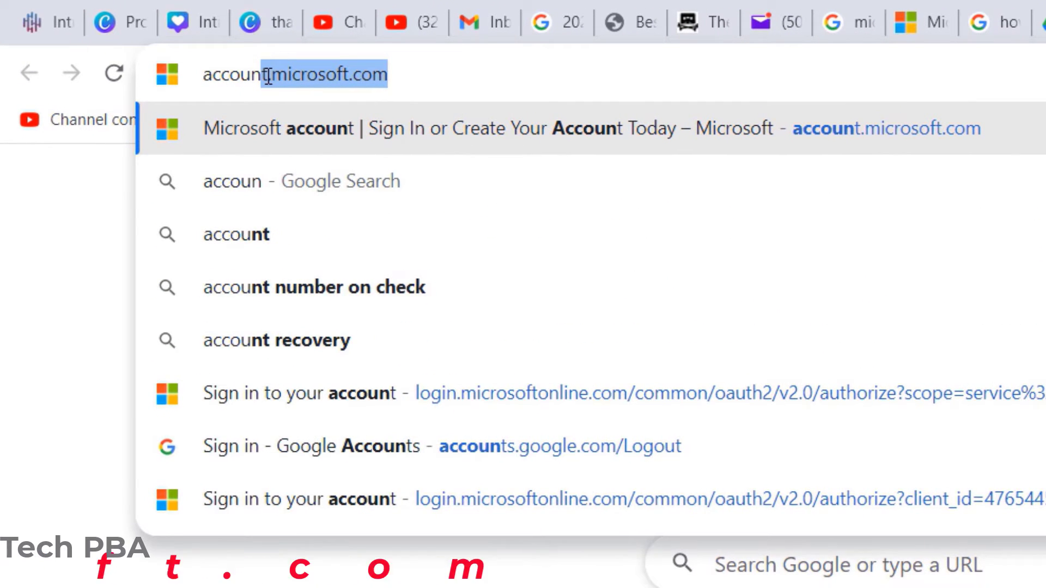
pyautogui.write('t.mic')
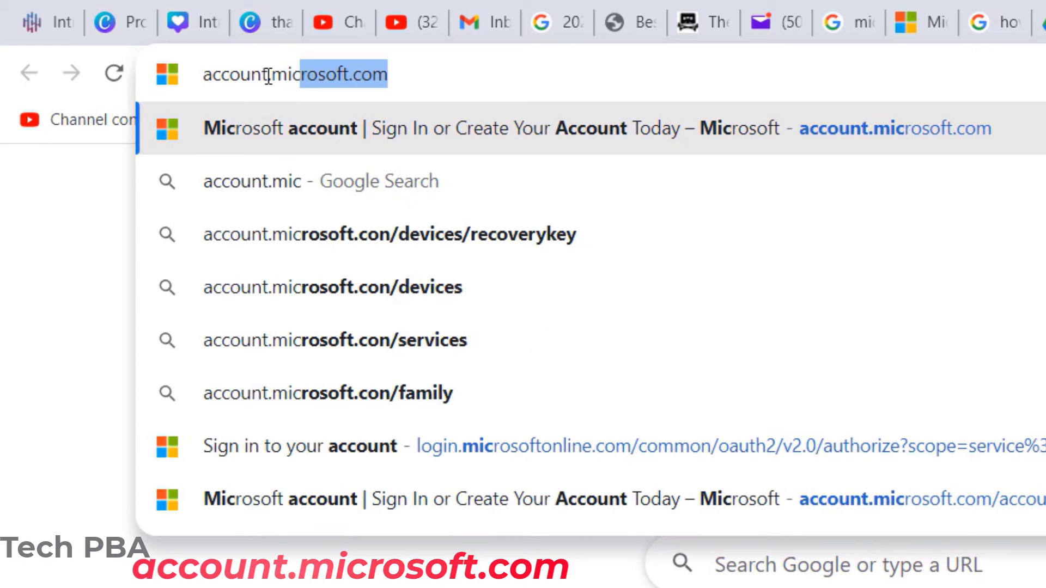
pyautogui.write('r')
pyautogui.press('Right')
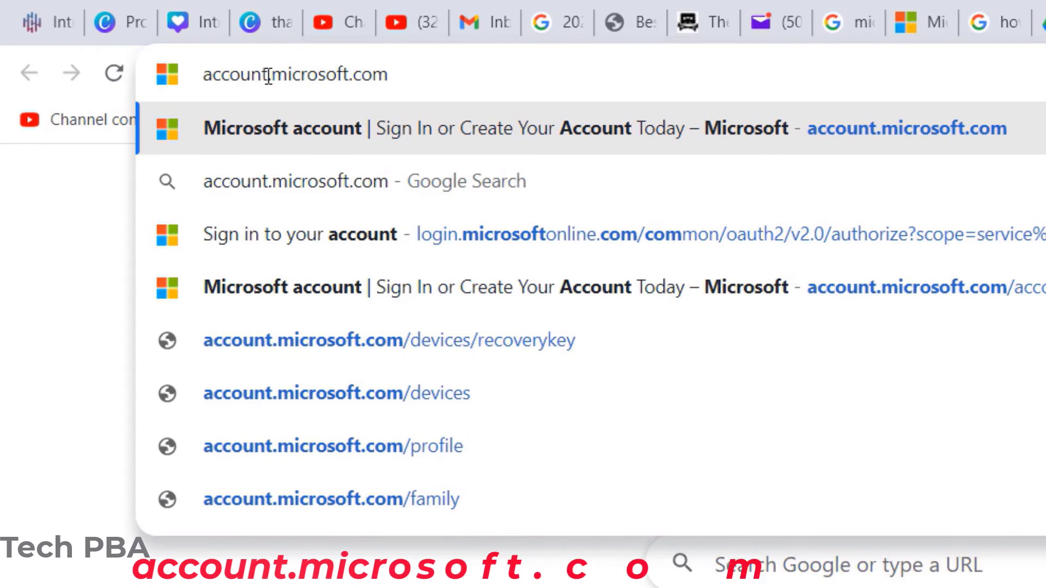
pyautogui.press('Return')
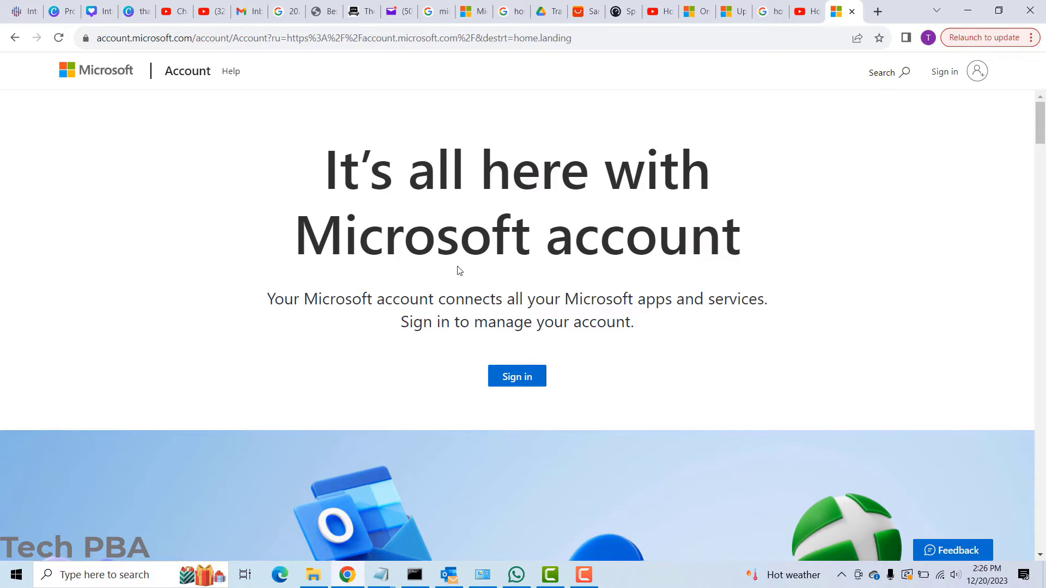
# Step: Choose Sign in, then 'Create one!' to start a new account sign-up
pyautogui.click(523, 376)
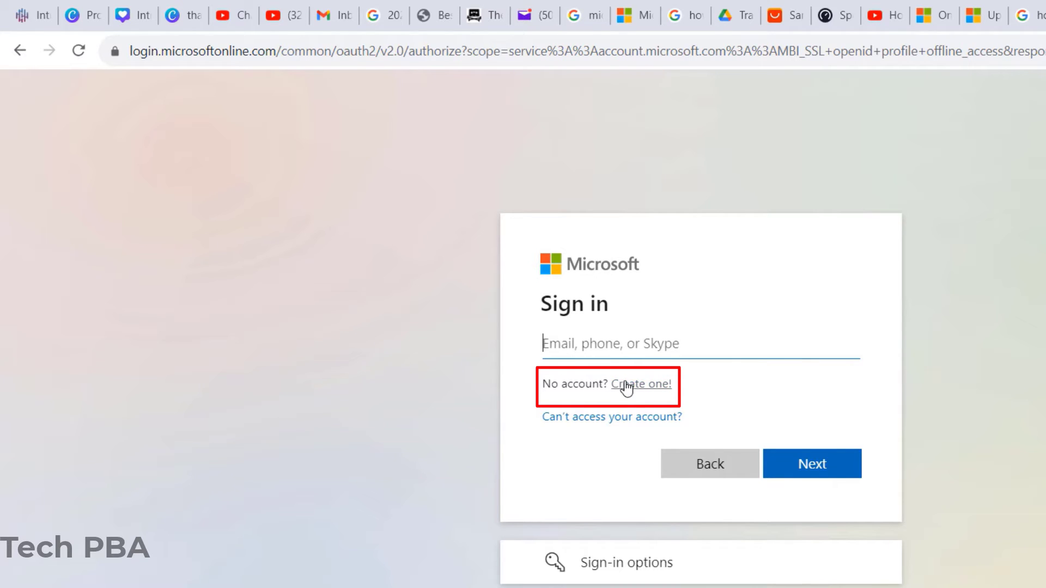
pyautogui.click(641, 384)
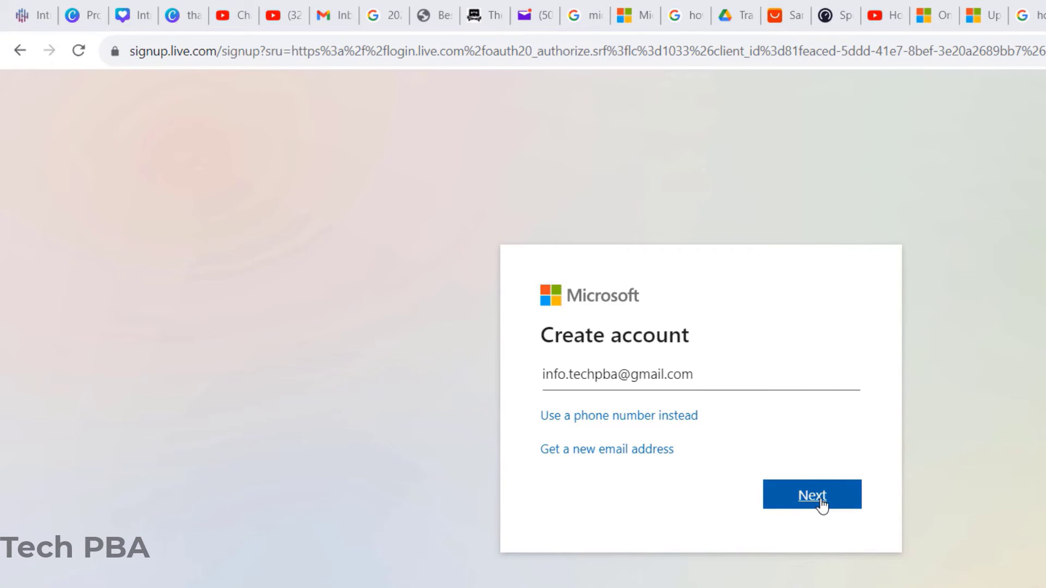
# Step: Submit the email, paste a password for the new account, and continue
pyautogui.click(802, 502)
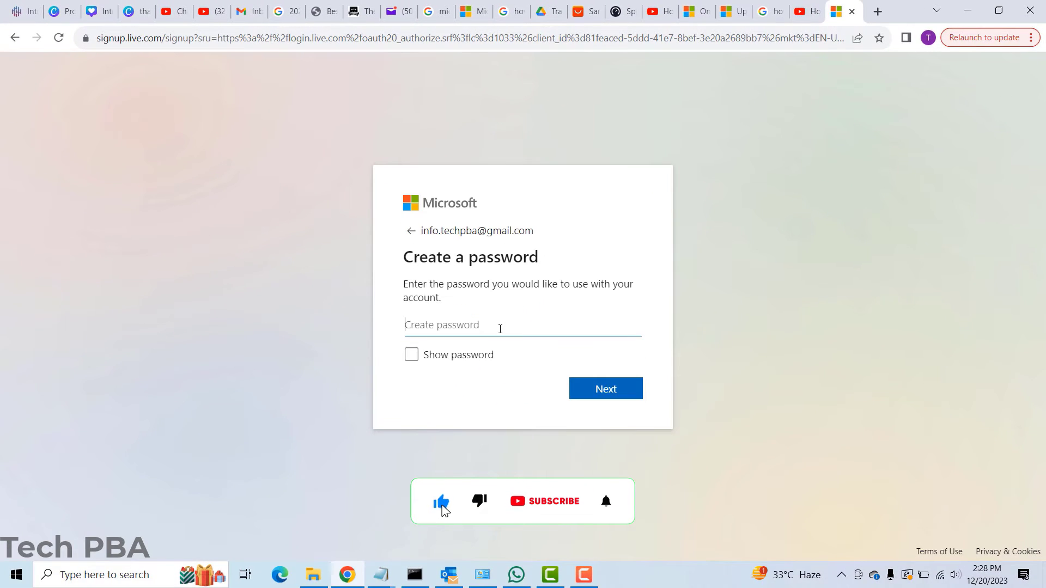
pyautogui.click(507, 325)
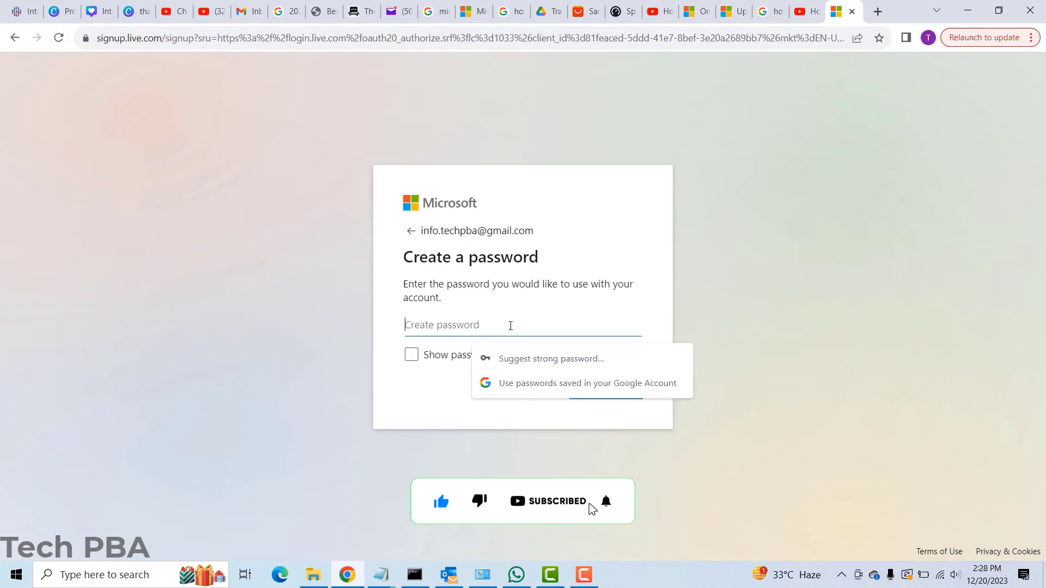
pyautogui.hotkey('ctrl', 'v')
pyautogui.click(424, 404)
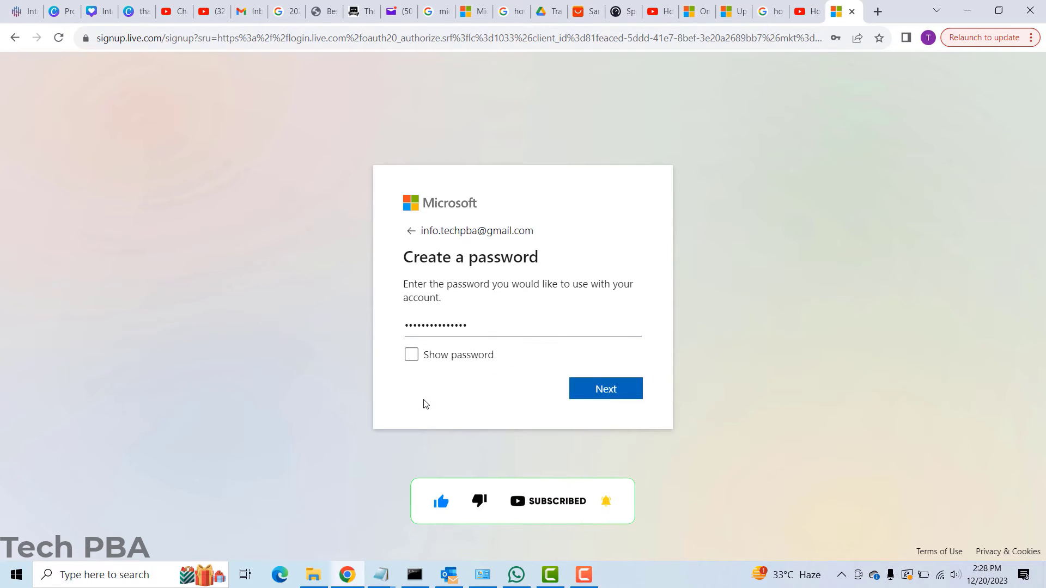
pyautogui.click(609, 390)
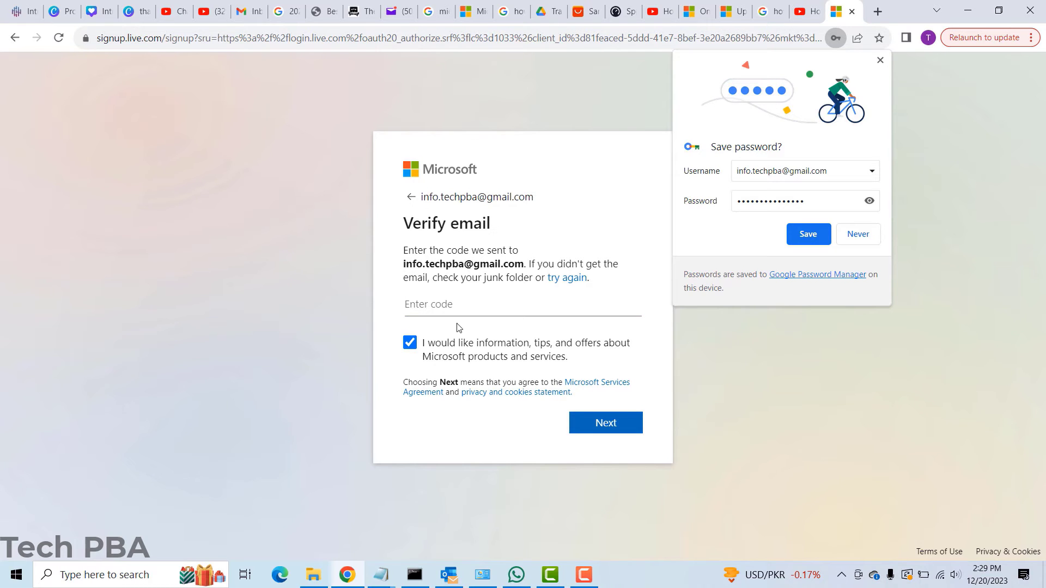
pyautogui.click(246, 11)
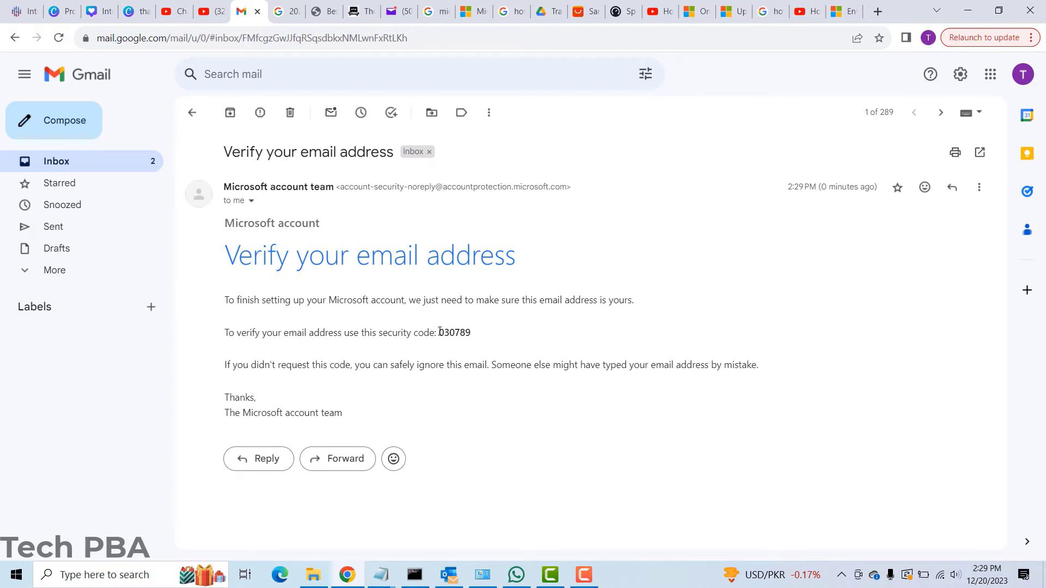
pyautogui.moveTo(439, 332); pyautogui.dragTo(478, 337)
pyautogui.hotkey('ctrl', '9')
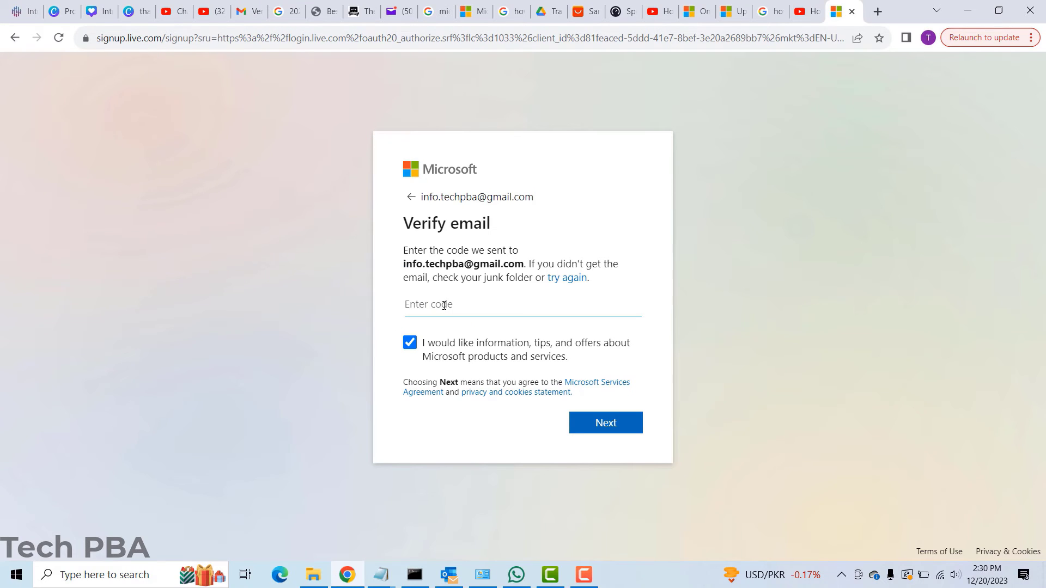
pyautogui.click(411, 344)
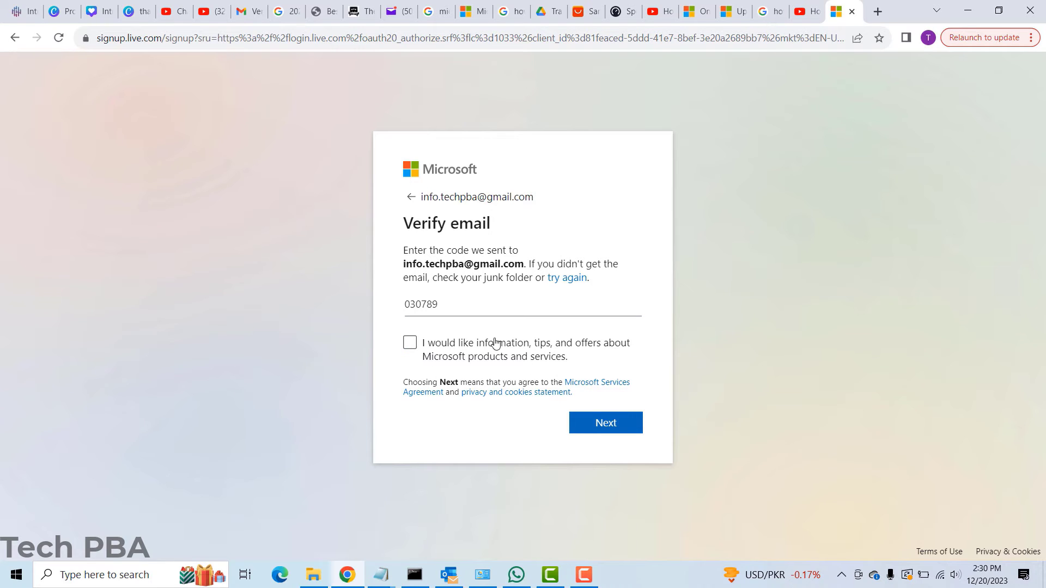
pyautogui.click(612, 422)
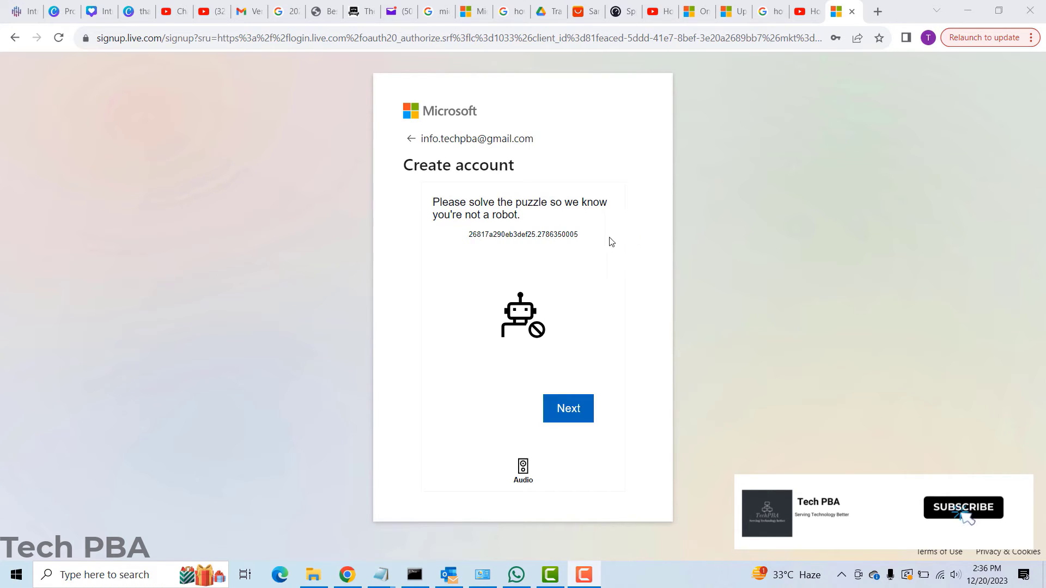
# Step: Submit the first puzzle, then rotate the watering can four steps toward the hand and submit
pyautogui.click(570, 411)
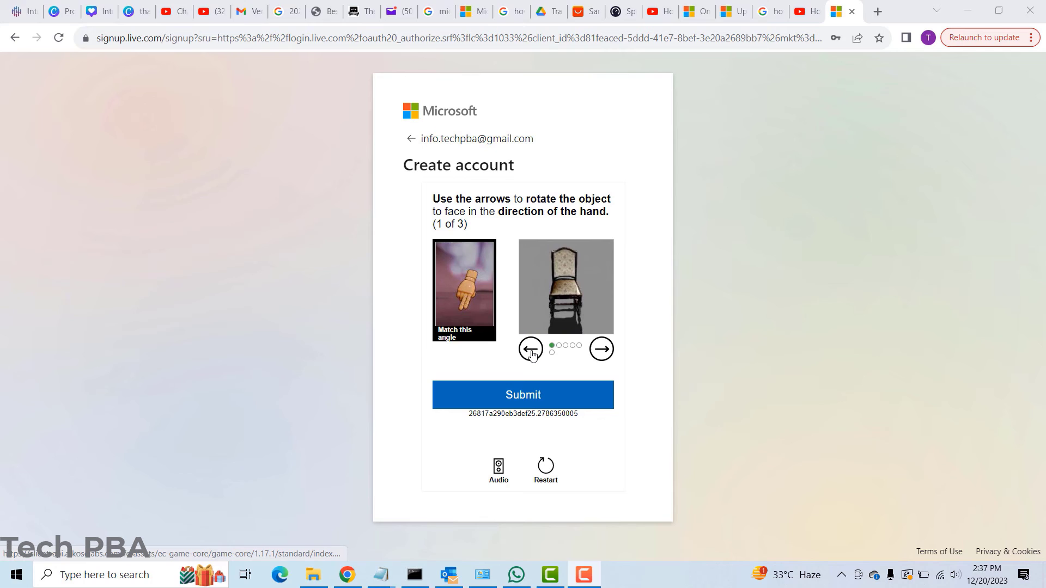
pyautogui.click(530, 401)
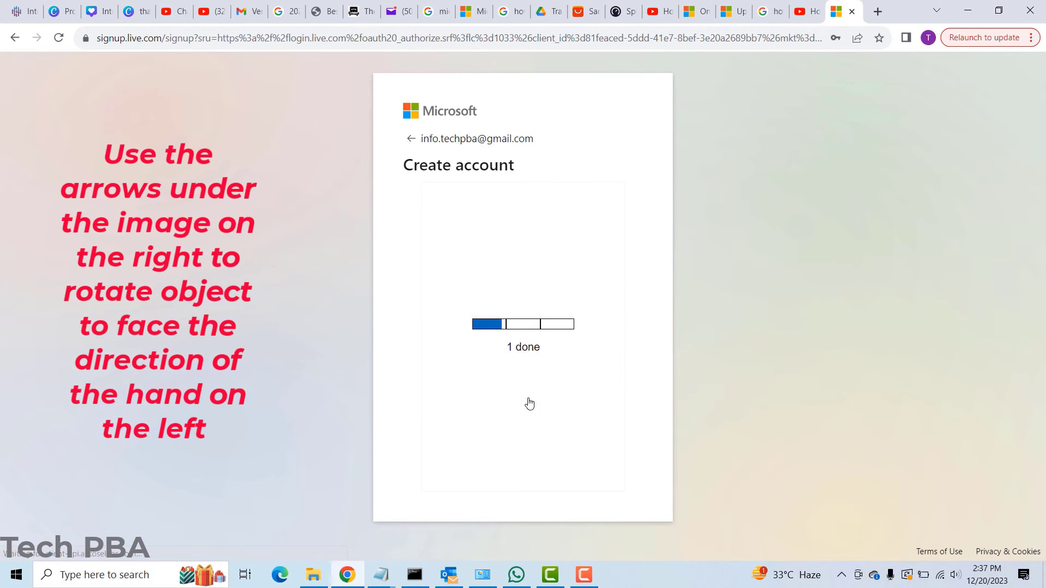
pyautogui.click(603, 349)
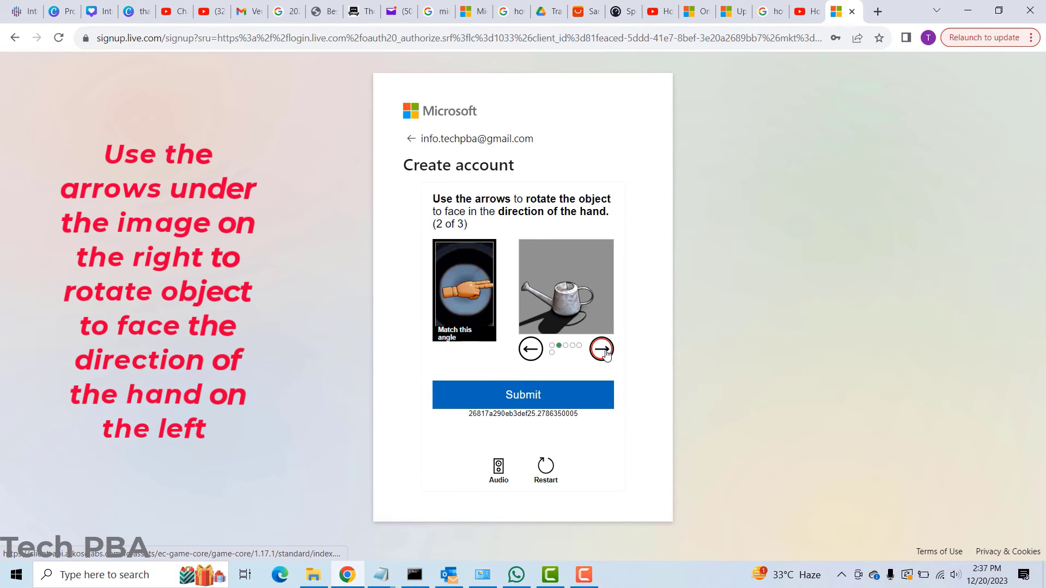
pyautogui.click(603, 350)
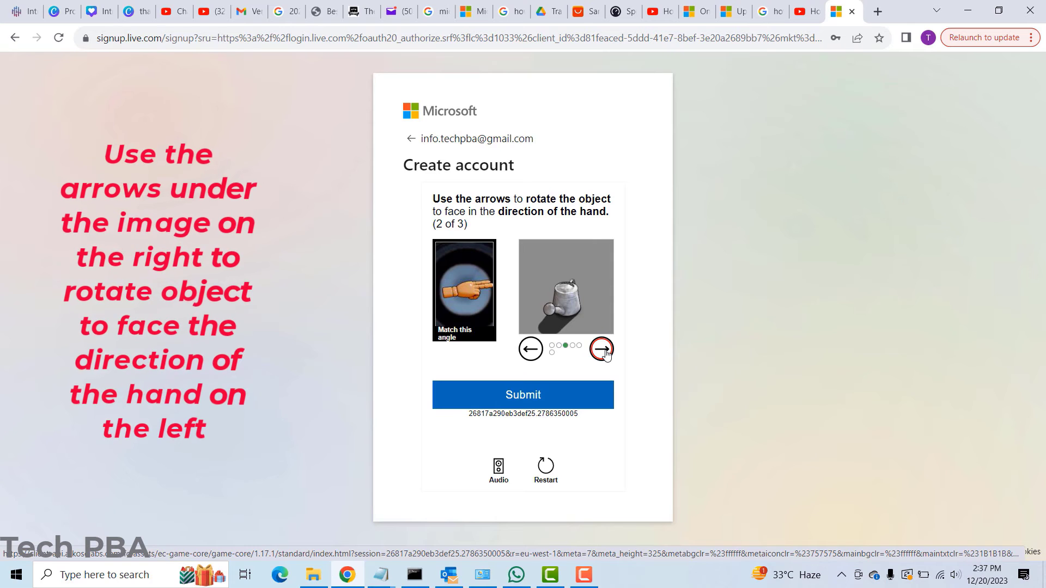
pyautogui.click(602, 350)
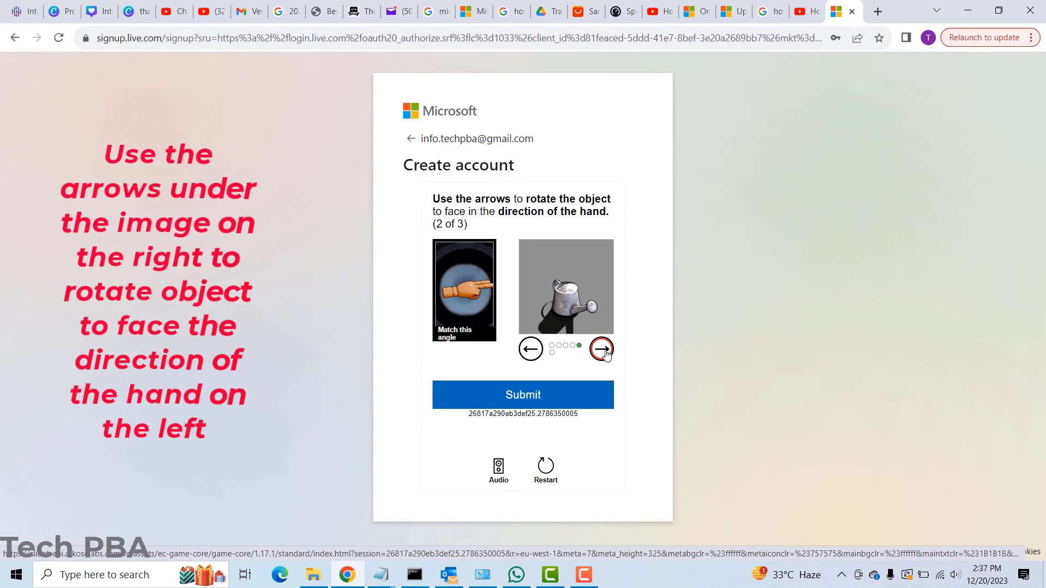
pyautogui.click(602, 350)
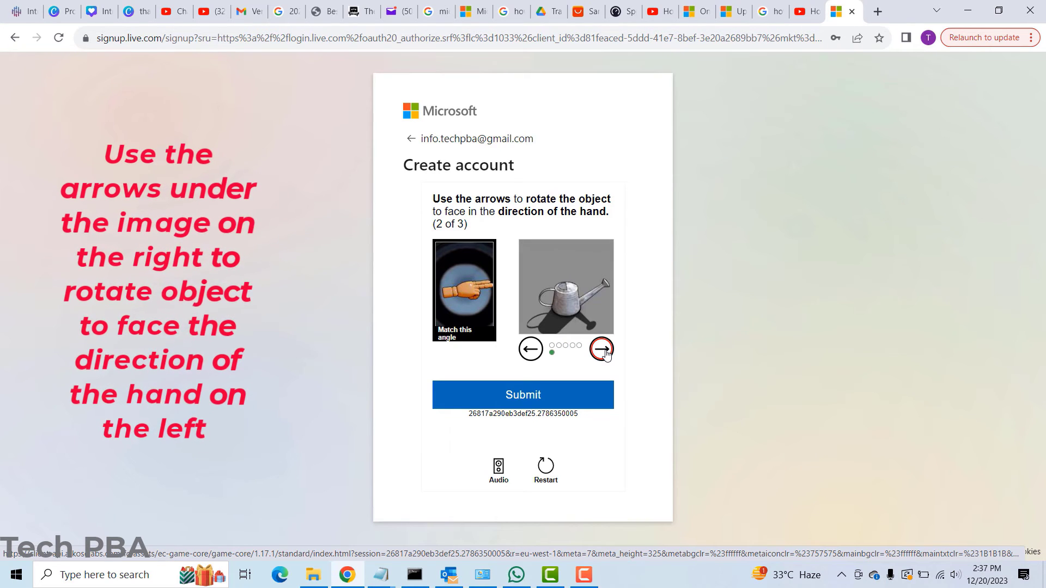
pyautogui.click(533, 400)
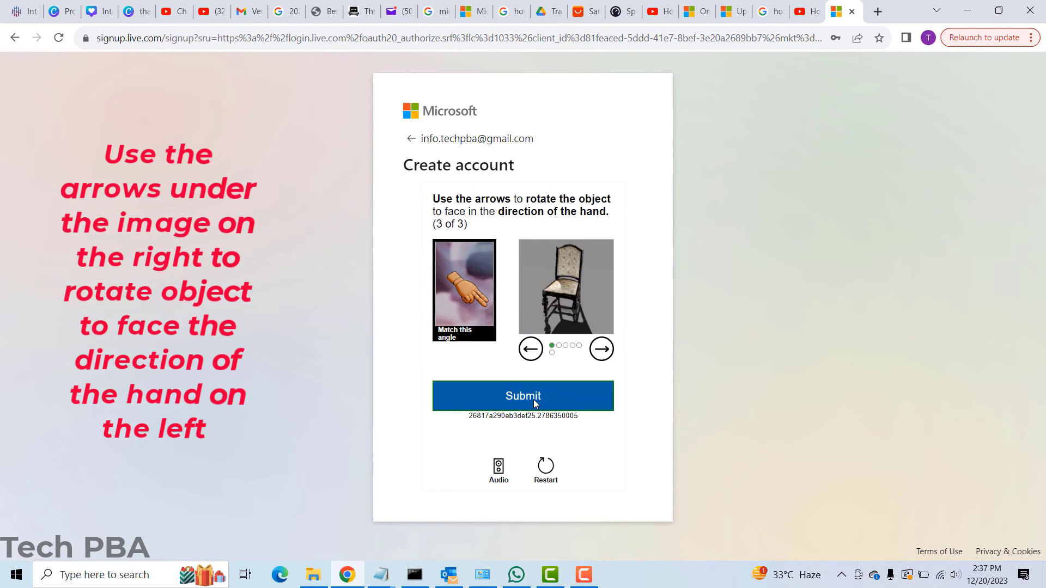
# Step: Turn the chair two steps toward the hand and submit the third puzzle
pyautogui.click(604, 352)
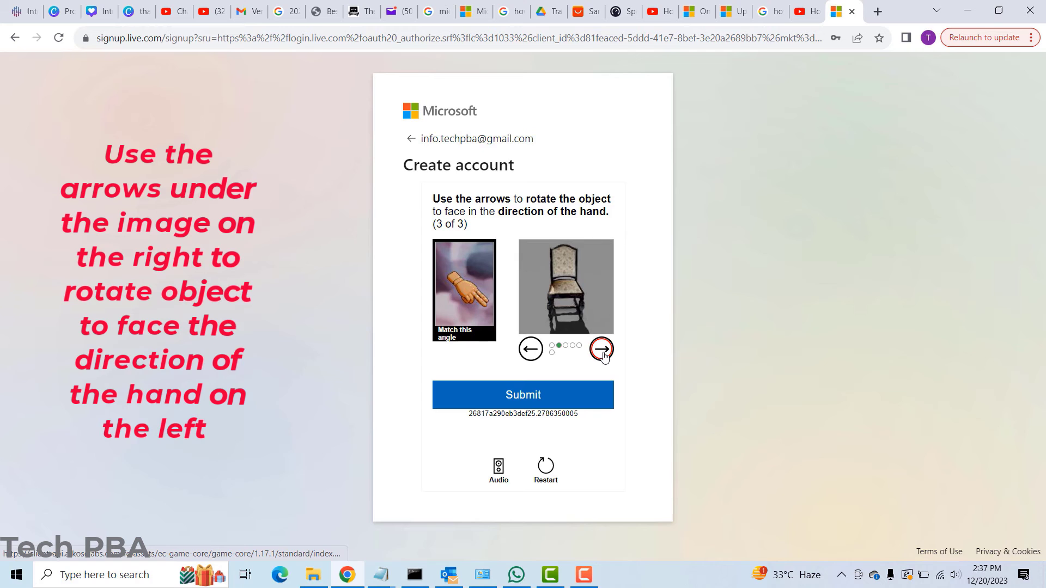
pyautogui.click(603, 351)
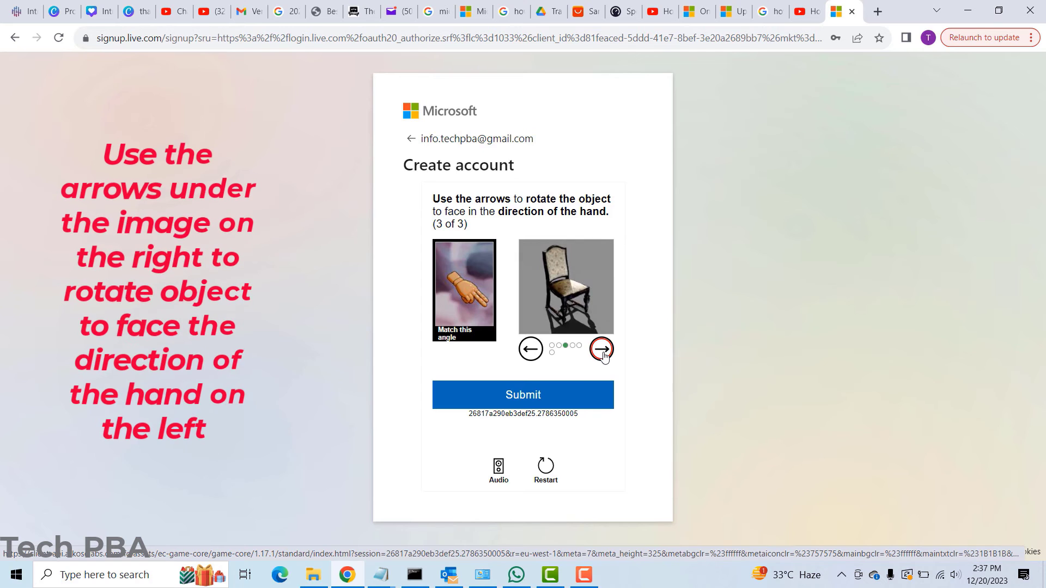
pyautogui.click(547, 400)
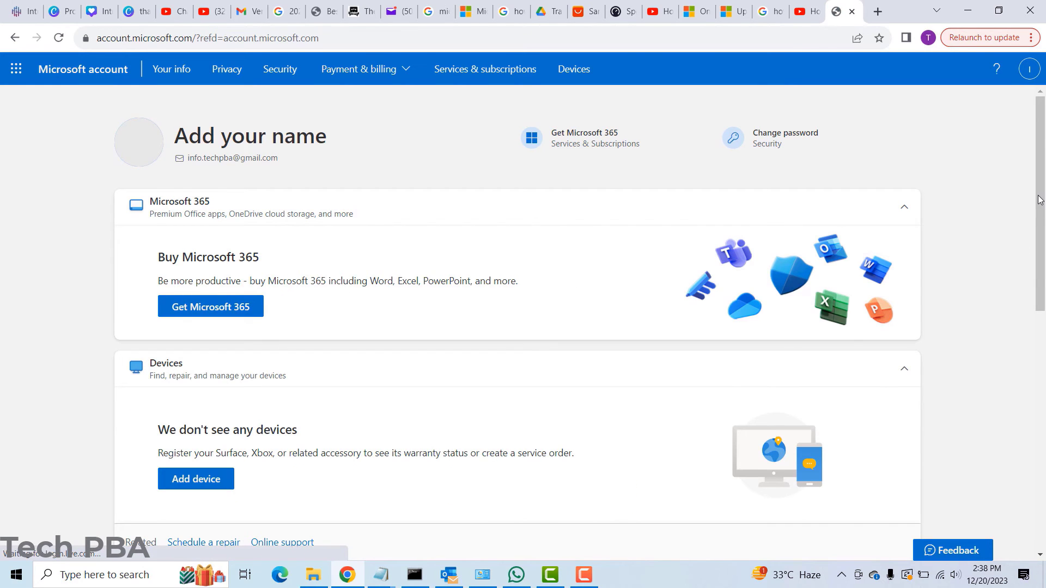
pyautogui.scroll(-2, 1043, 191)
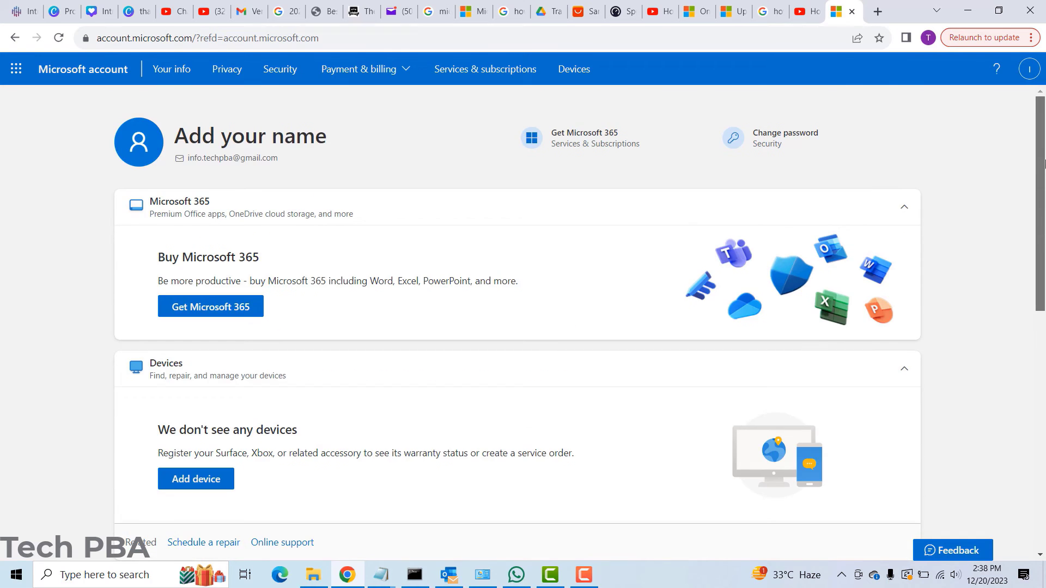
pyautogui.scroll(-3, 667, 330)
pyautogui.scroll(-1, 663, 332)
pyautogui.scroll(-3, 661, 332)
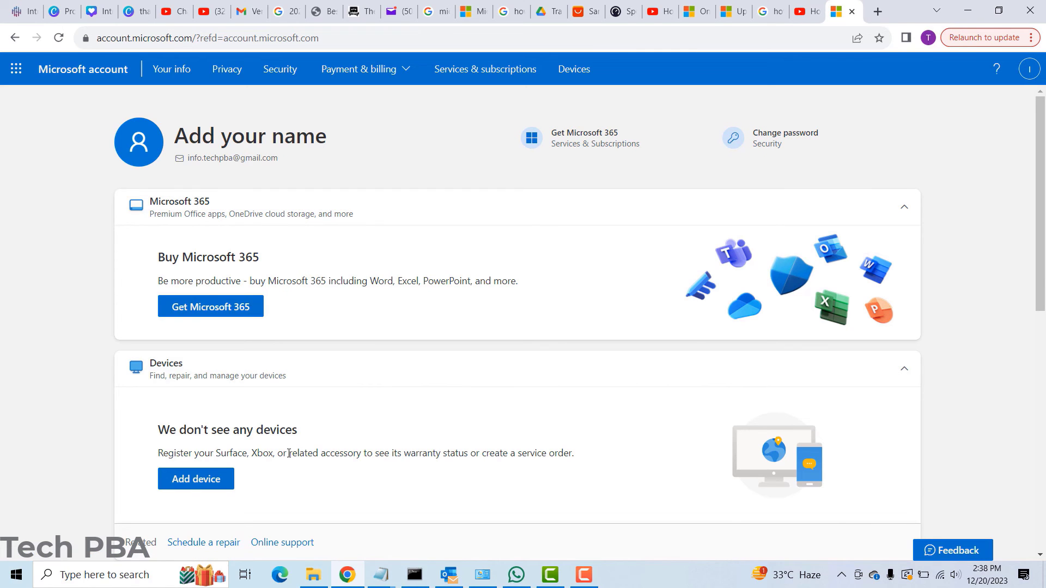
pyautogui.scroll(-1, 370, 277)
pyautogui.scroll(1, 262, 255)
pyautogui.scroll(-1, 475, 311)
pyautogui.scroll(-1, 424, 343)
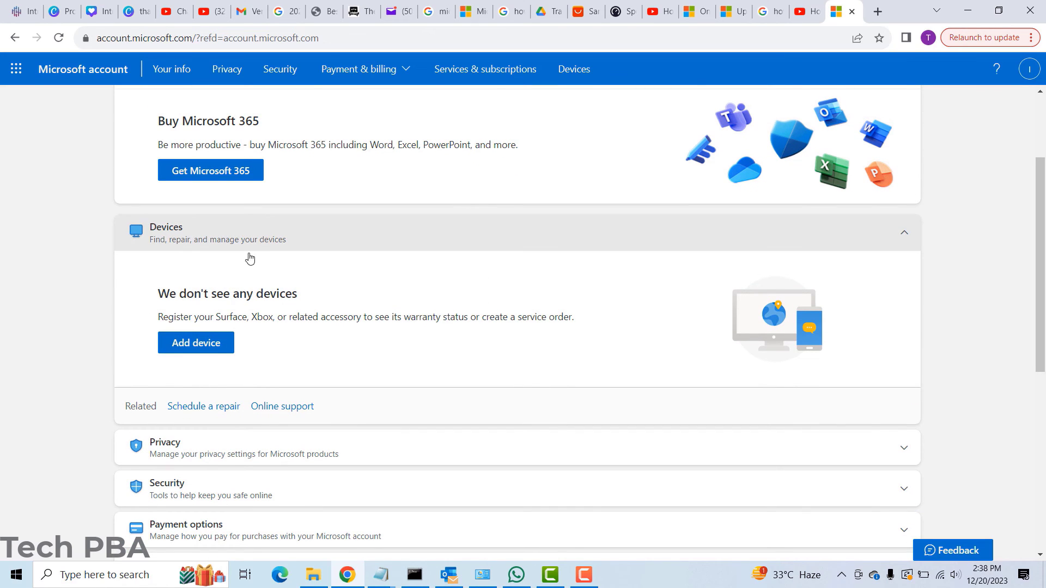
pyautogui.scroll(-2, 449, 315)
pyautogui.scroll(-1, 446, 317)
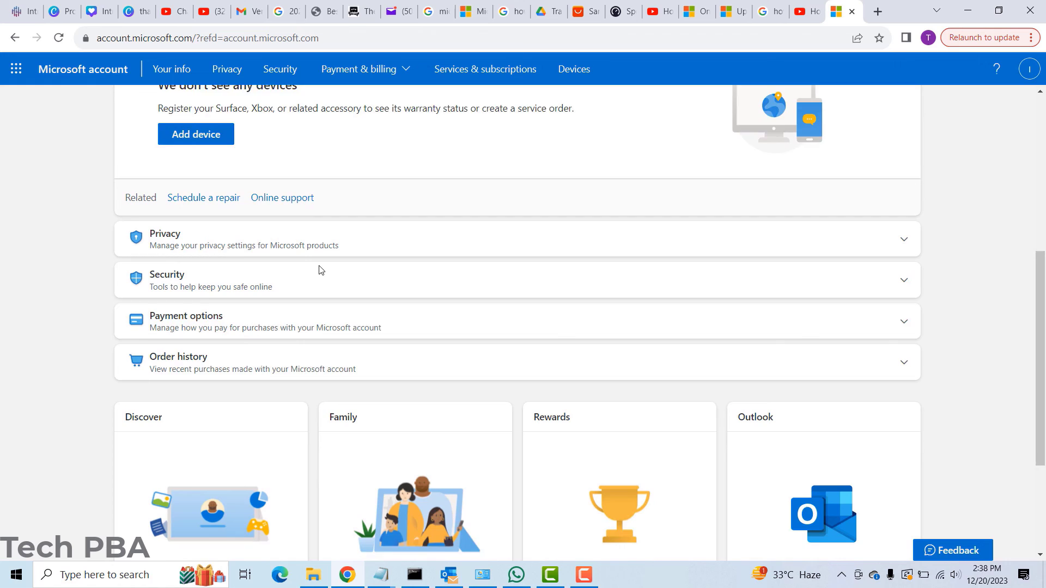
pyautogui.scroll(-1, 442, 336)
pyautogui.scroll(-2, 488, 316)
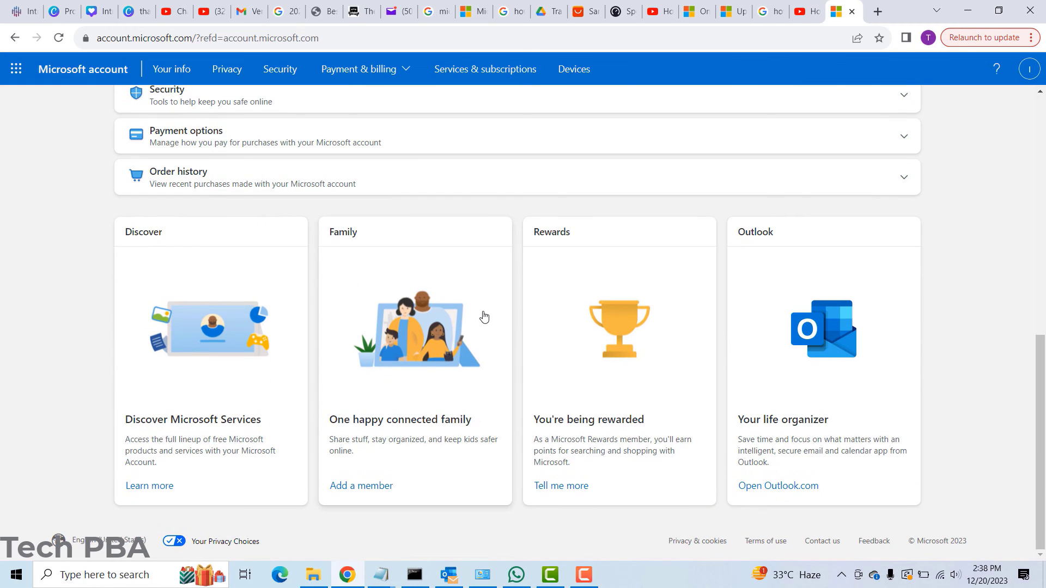
pyautogui.scroll(10, 725, 185)
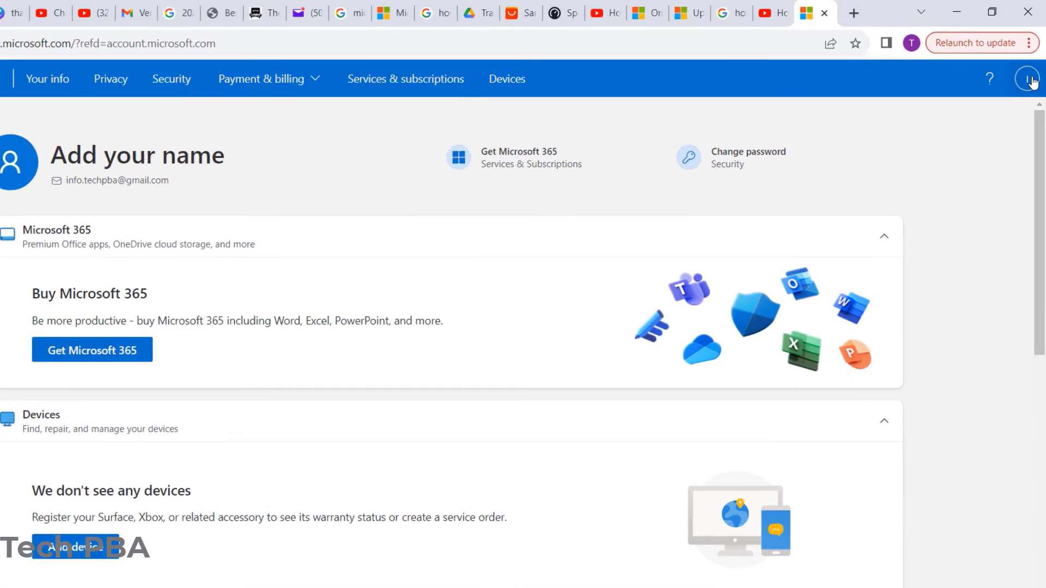
# Step: Open the avatar flyout at the top right of the account dashboard
pyautogui.click(1026, 73)
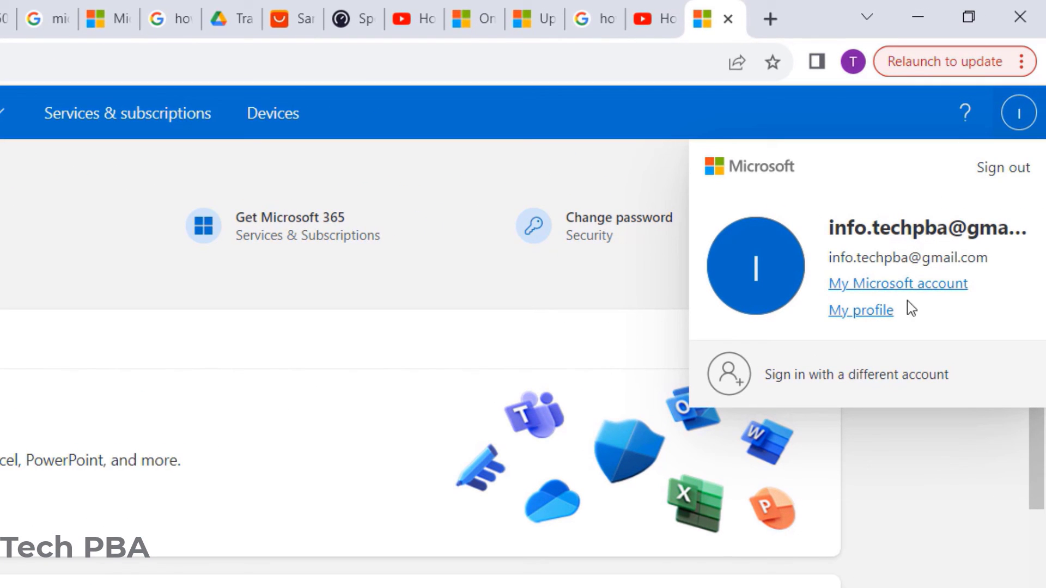